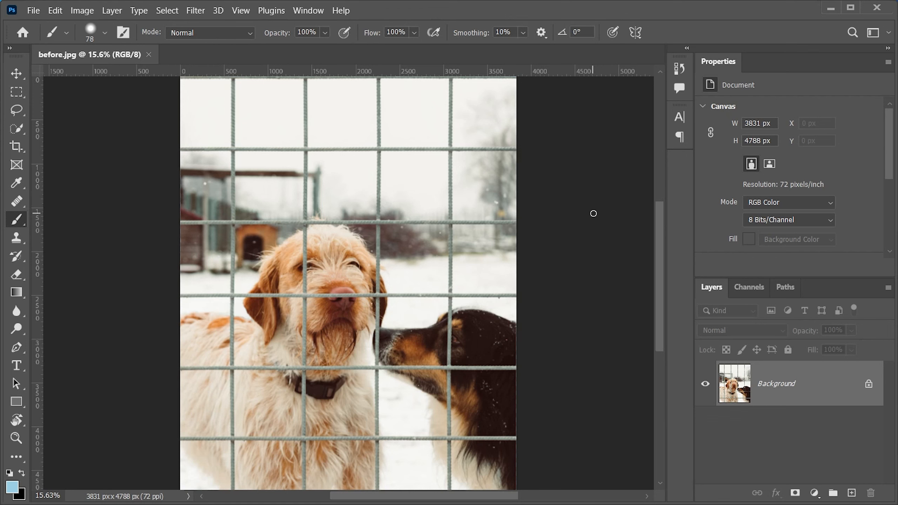
# Enter Quick Mask mode with default colours and brush a straight mask stroke along the topmost fence wire
pyautogui.press('d')
pyautogui.press('q')
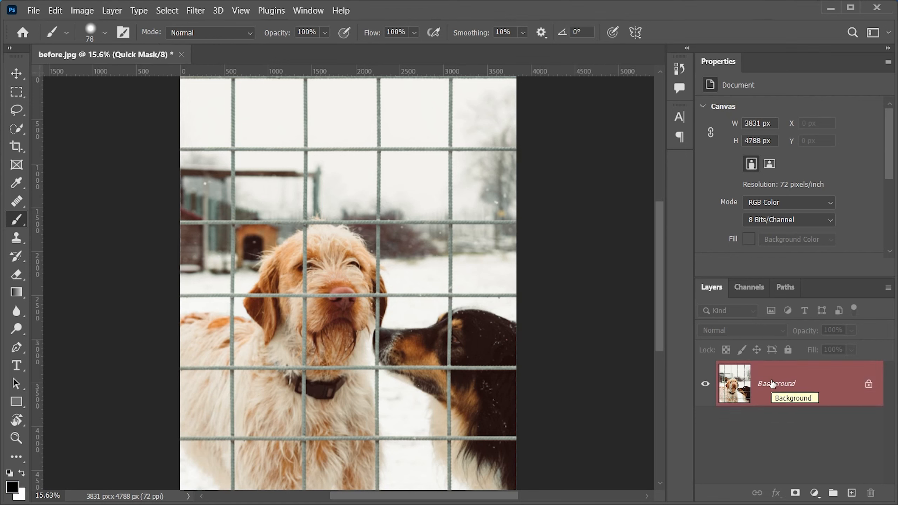
pyautogui.scroll(1, 333, 160)
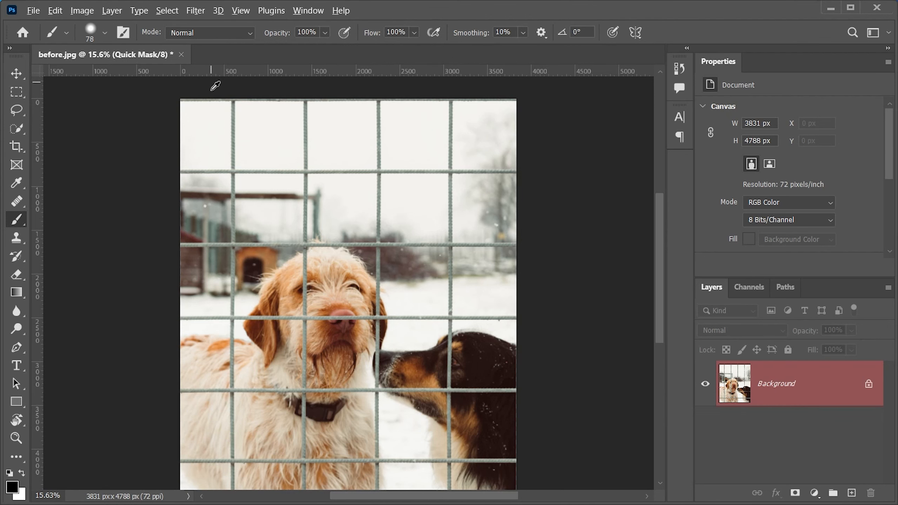
pyautogui.scroll(5, 215, 87)
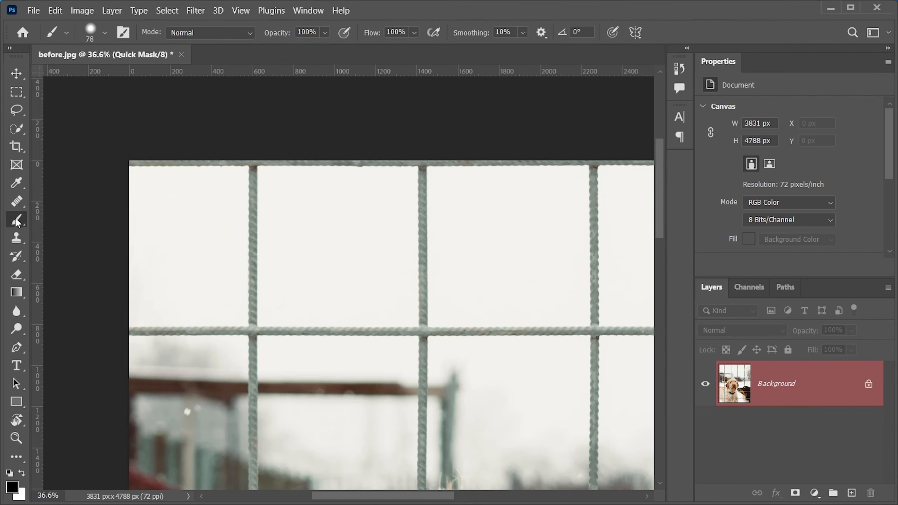
pyautogui.click(129, 163)
pyautogui.moveTo(471, 209); pyautogui.dragTo(50, 218)
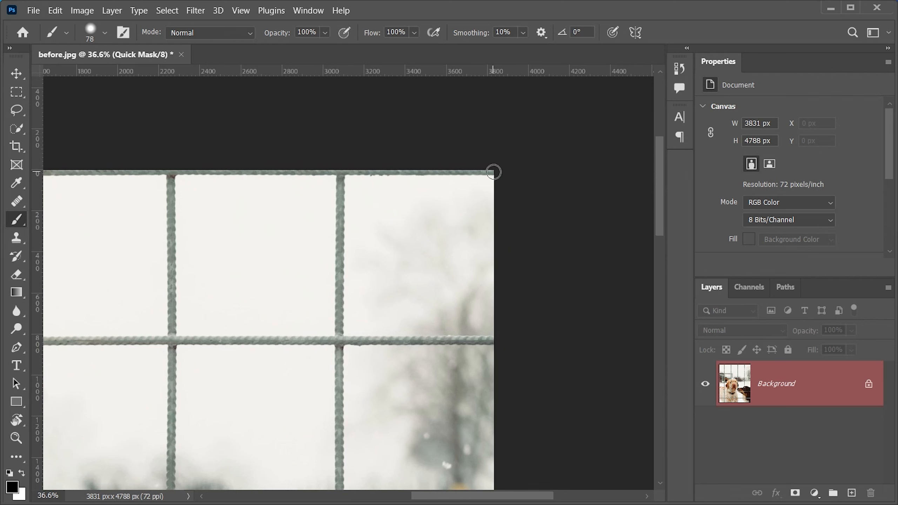
pyautogui.keyDown('shift'); pyautogui.click(494, 172); pyautogui.keyUp('shift')
# Mask the second horizontal fence wire with one straight brush stroke across the full image width
pyautogui.scroll(-2, 505, 180)
pyautogui.moveTo(338, 215); pyautogui.dragTo(507, 195)
pyautogui.scroll(-1, 507, 195)
pyautogui.scroll(4, 82, 307)
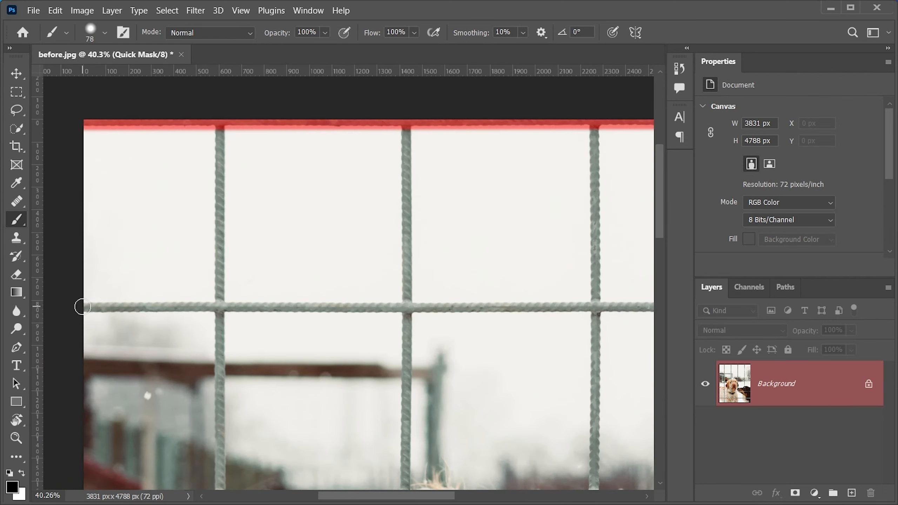
pyautogui.click(83, 307)
pyautogui.hscroll(10, 237, 323)
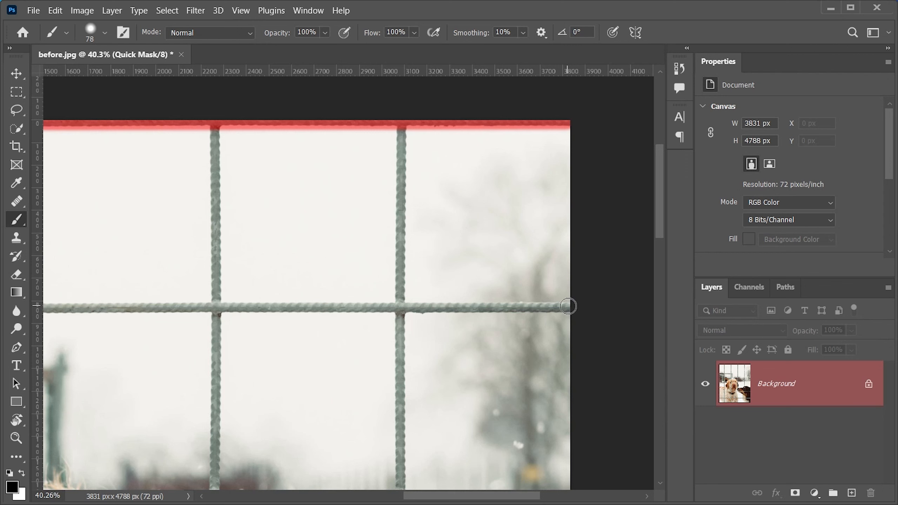
pyautogui.keyDown('shift'); pyautogui.click(568, 306); pyautogui.keyUp('shift')
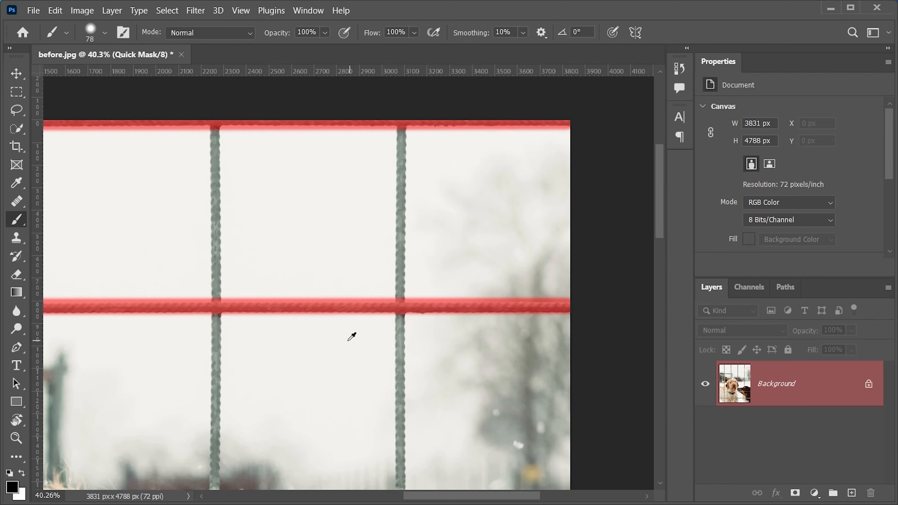
# Mask the third horizontal fence wire, across the crown of the light dog's head, with a straight brush stroke
pyautogui.scroll(-3, 501, 317)
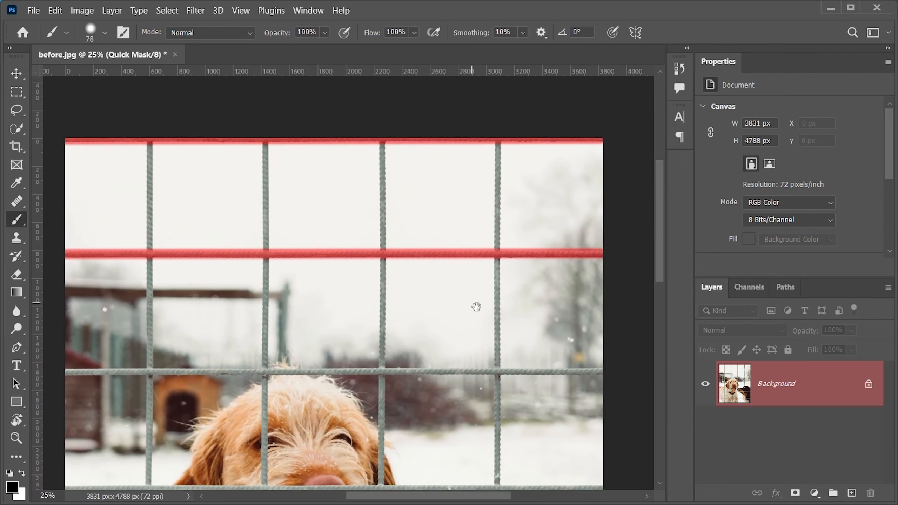
pyautogui.moveTo(476, 306); pyautogui.dragTo(502, 297)
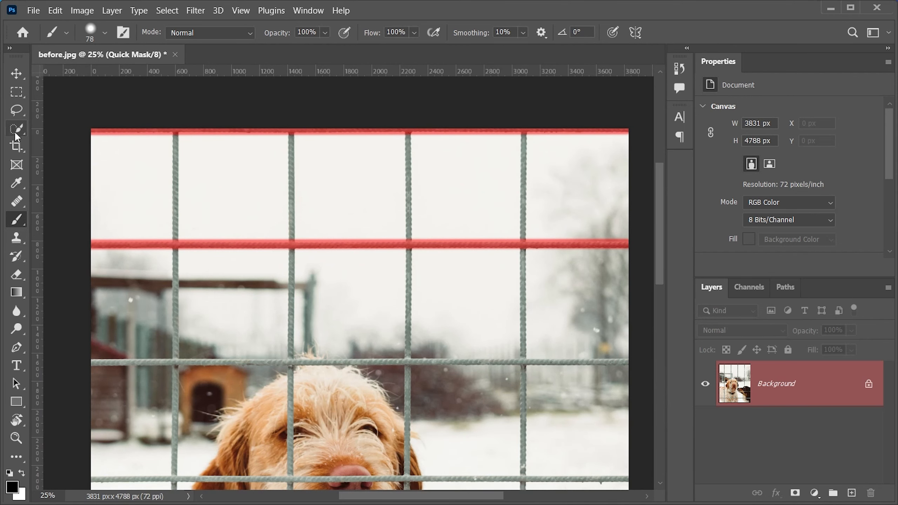
pyautogui.scroll(-3, 154, 335)
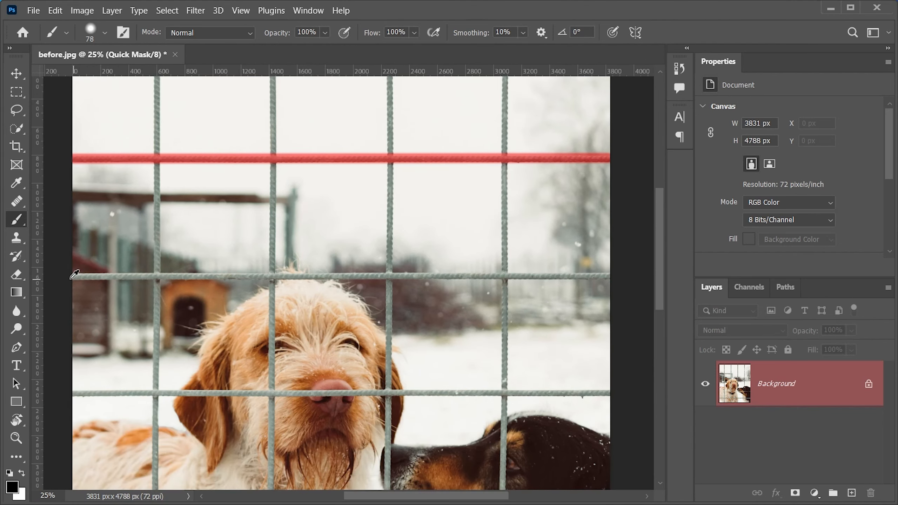
pyautogui.scroll(1, 75, 275)
pyautogui.moveTo(71, 276); pyautogui.dragTo(173, 285)
pyautogui.scroll(3, 141, 284)
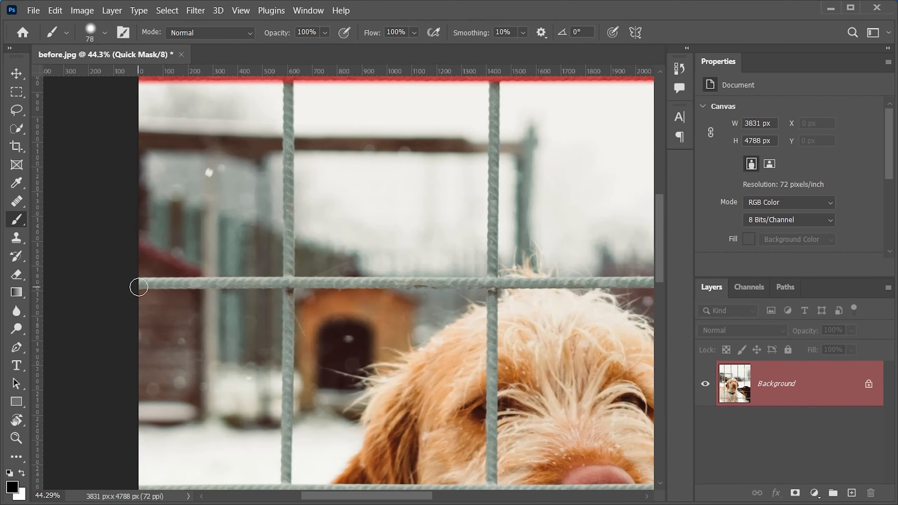
pyautogui.moveTo(467, 331); pyautogui.dragTo(117, 331)
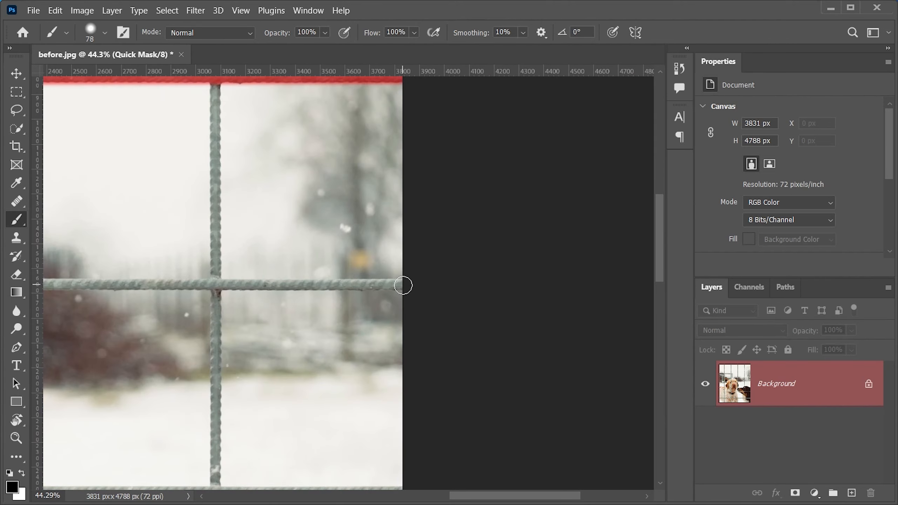
pyautogui.keyDown('shift'); pyautogui.click(403, 285); pyautogui.keyUp('shift')
# Mask the remaining horizontal wires and all vertical fence wires with straight brush strokes
pyautogui.scroll(-7, 473, 299)
pyautogui.moveTo(263, 332); pyautogui.dragTo(413, 257)
pyautogui.scroll(7, 102, 329)
pyautogui.click(100, 311)
pyautogui.scroll(3, 275, 312)
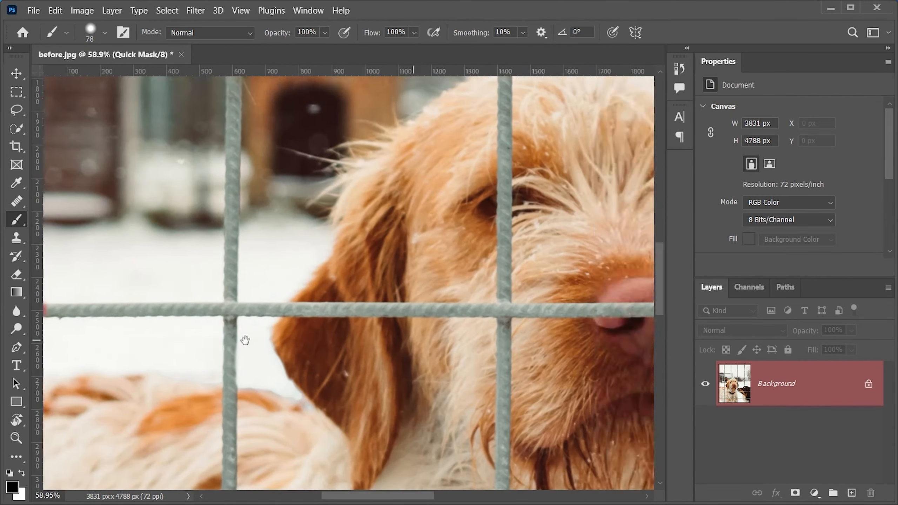
pyautogui.moveTo(502, 407); pyautogui.dragTo(177, 114)
pyautogui.scroll(-10, 421, 411)
pyautogui.moveTo(350, 102); pyautogui.dragTo(226, 323)
pyautogui.scroll(15, 474, 193)
pyautogui.keyDown('shift'); pyautogui.click(386, 270); pyautogui.keyUp('shift')
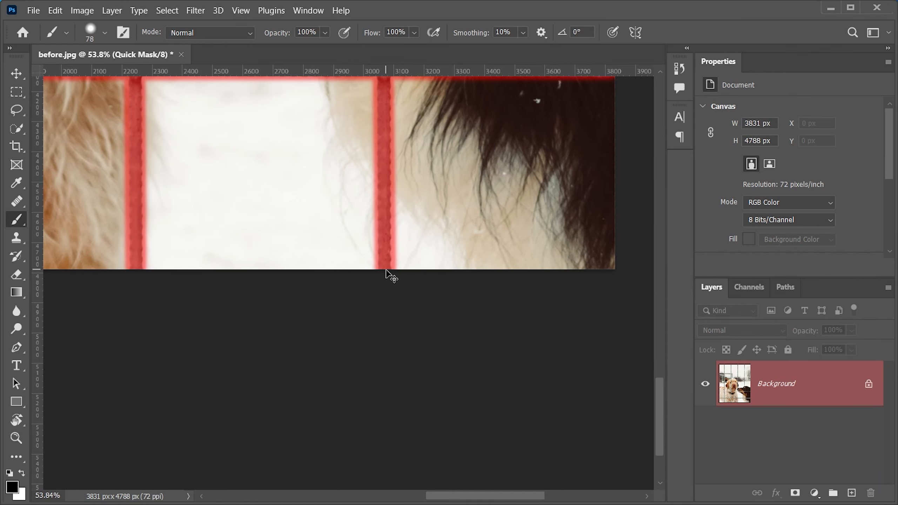
# Exit Quick Mask mode and turn the painted mask into a selection of the fence wires
pyautogui.hotkey('ctrl', '0')
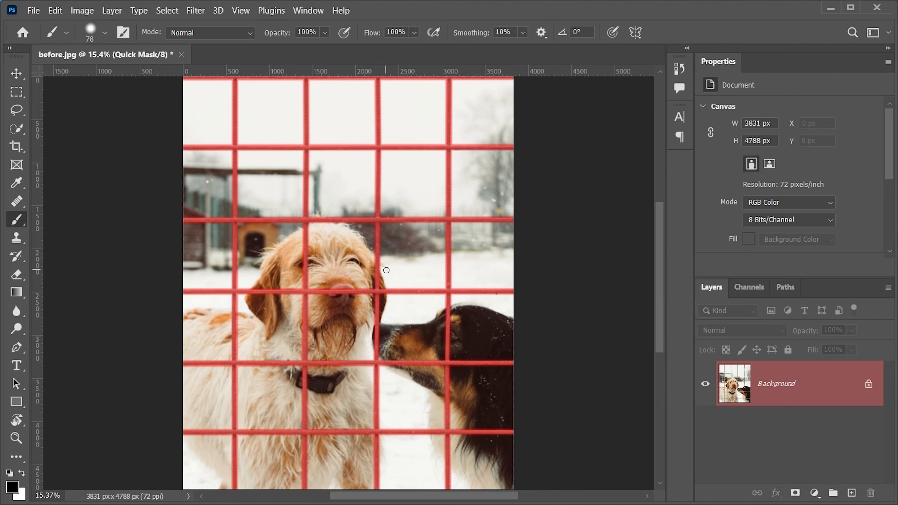
pyautogui.press('q')
pyautogui.scroll(-1, 386, 270)
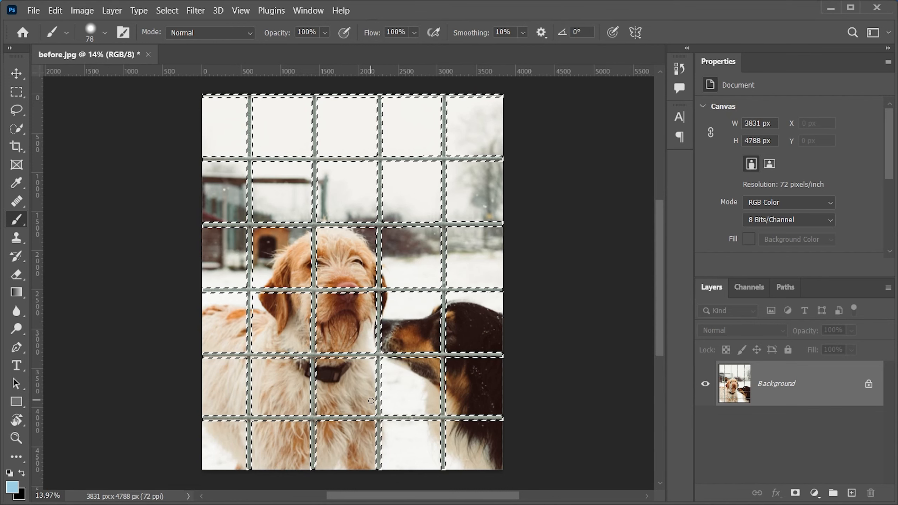
pyautogui.scroll(-2, 371, 400)
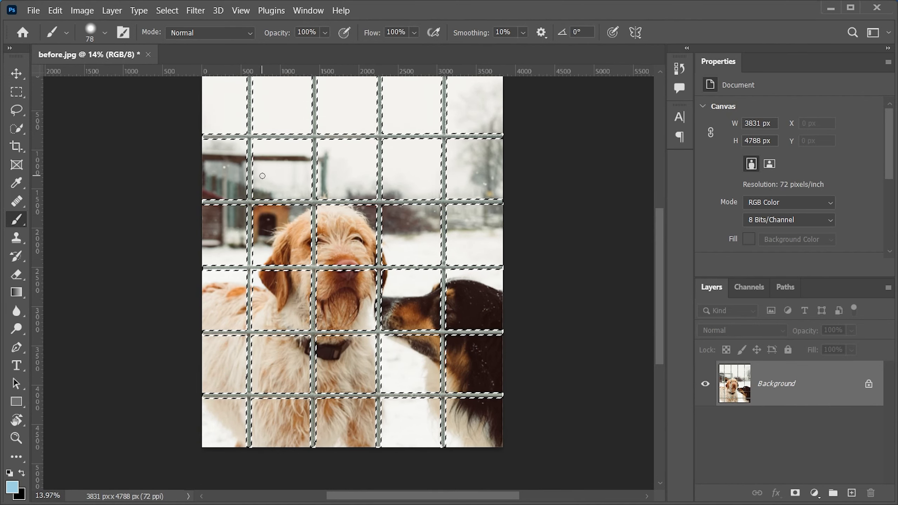
pyautogui.scroll(-1, 265, 179)
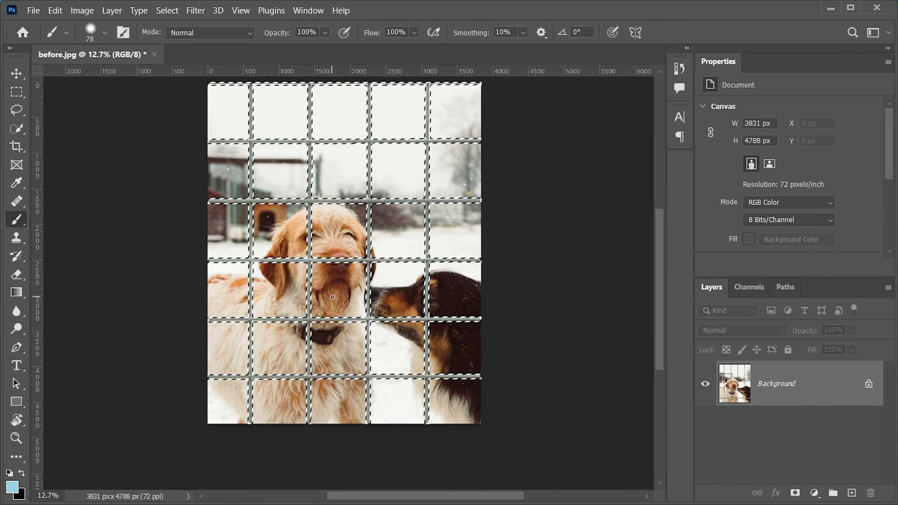
pyautogui.scroll(1, 333, 284)
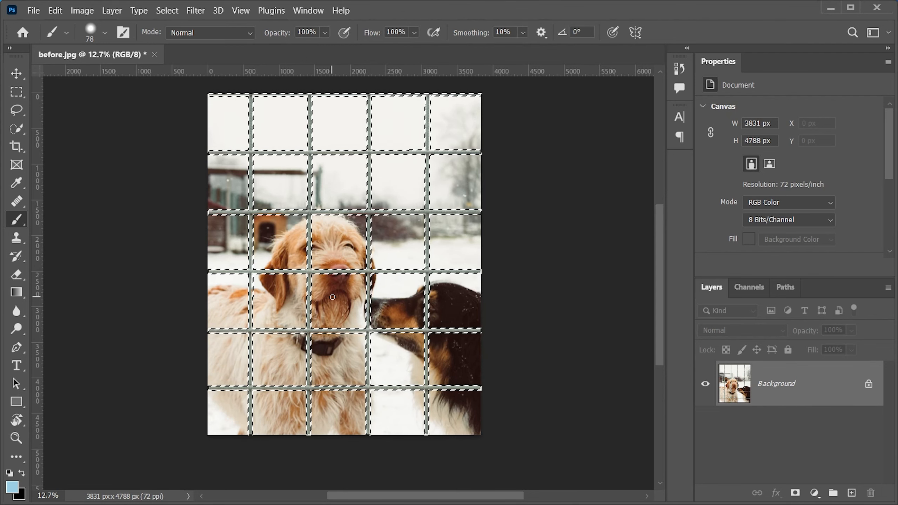
# Fill the selected fence wires using Content-Aware with Color Adaptation, Normal mode and 100% opacity, and deselect
pyautogui.hotkey('shift', 'BackSpace')
pyautogui.moveTo(398, 203); pyautogui.dragTo(278, 164)
pyautogui.click(370, 191)
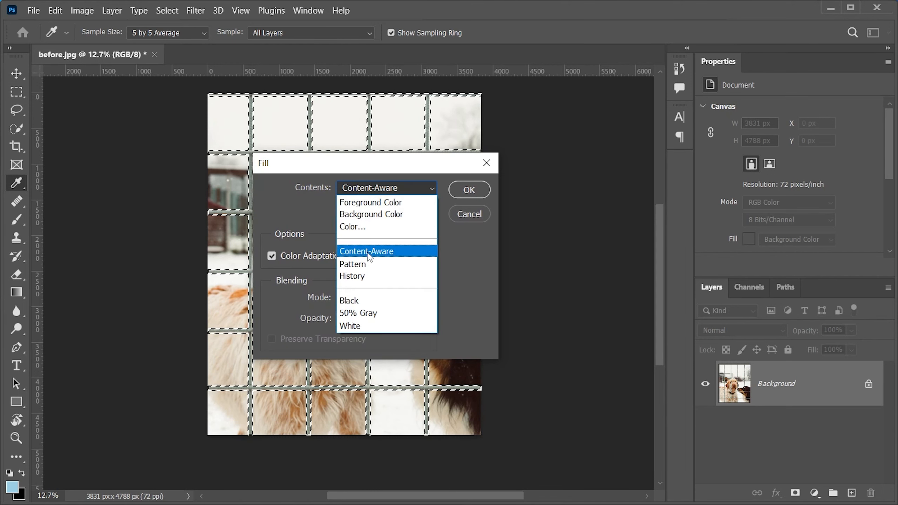
pyautogui.click(367, 251)
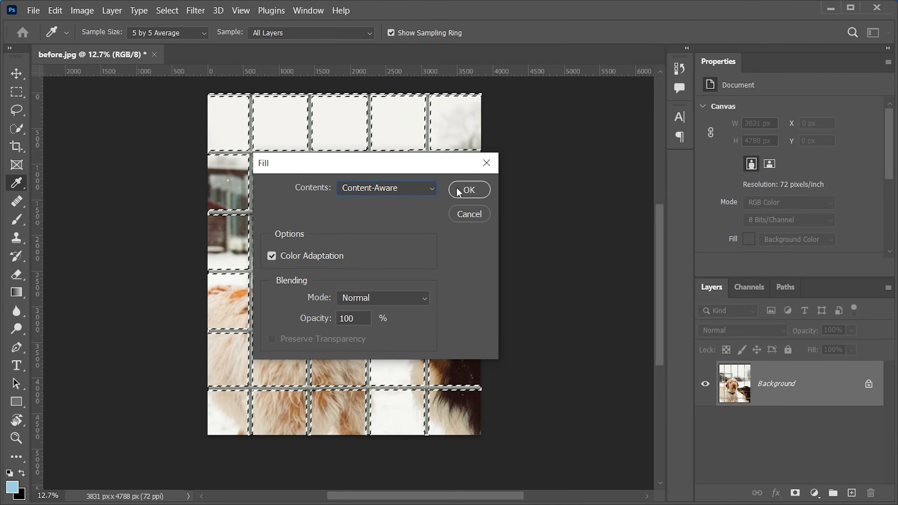
pyautogui.click(468, 190)
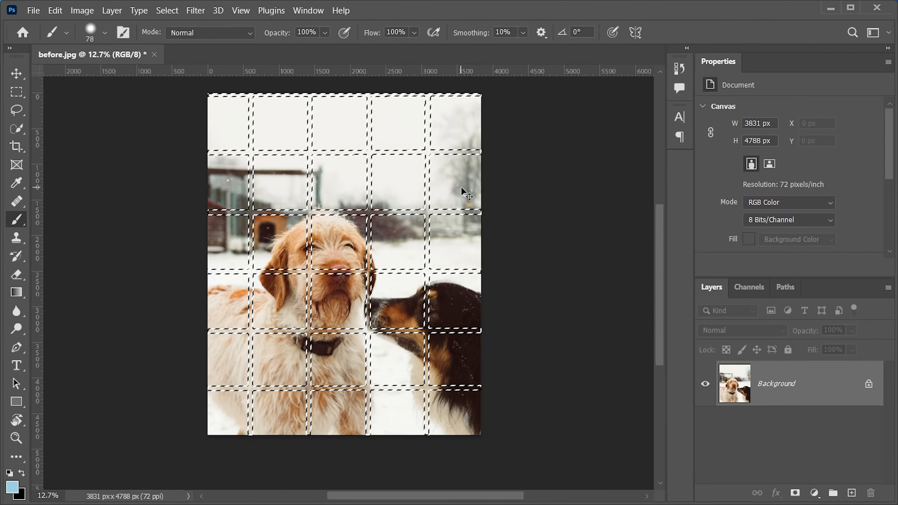
pyautogui.hotkey('ctrl', 'd')
# Re-enter Quick Mask mode with default colours and mask the faint vertical line across the light dog's back with a straight stroke
pyautogui.scroll(-2, 456, 196)
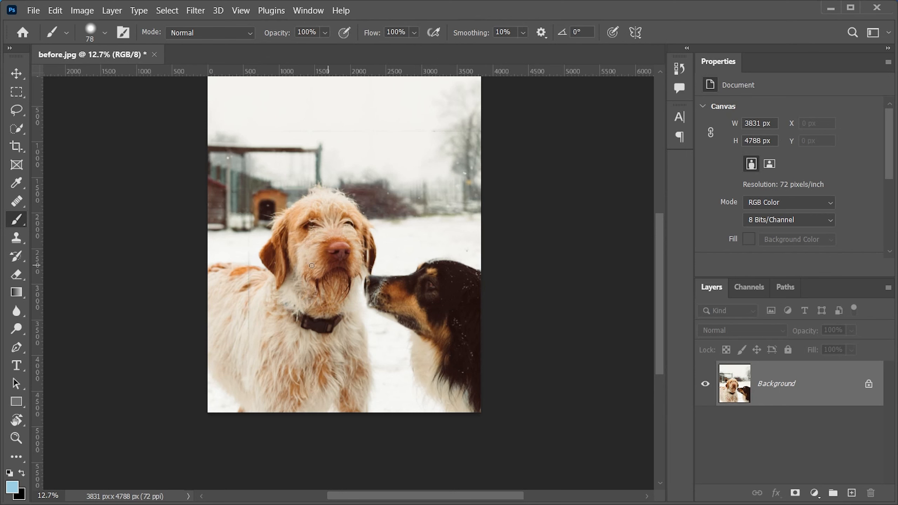
pyautogui.keyDown('alt'); pyautogui.scroll(3, 247, 251); pyautogui.keyUp('alt')
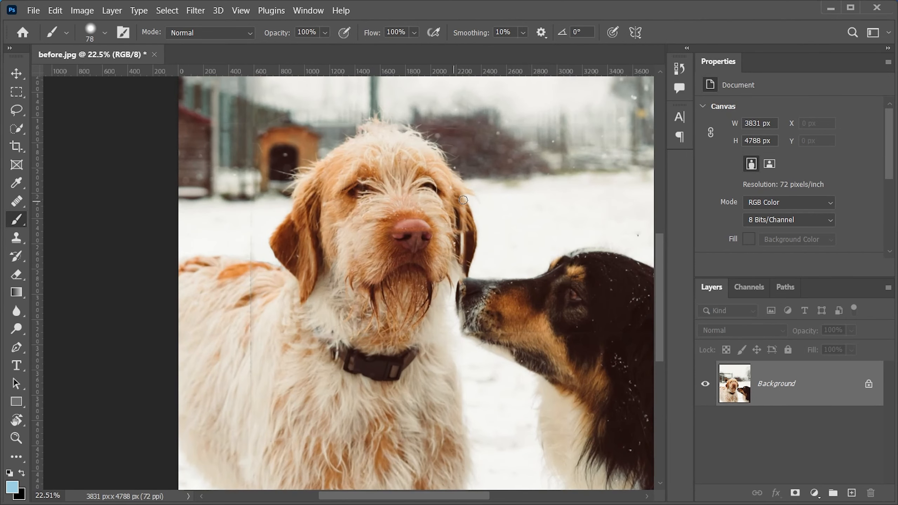
pyautogui.keyDown('alt'); pyautogui.scroll(2, 269, 318); pyautogui.keyUp('alt')
pyautogui.scroll(-2, 257, 315)
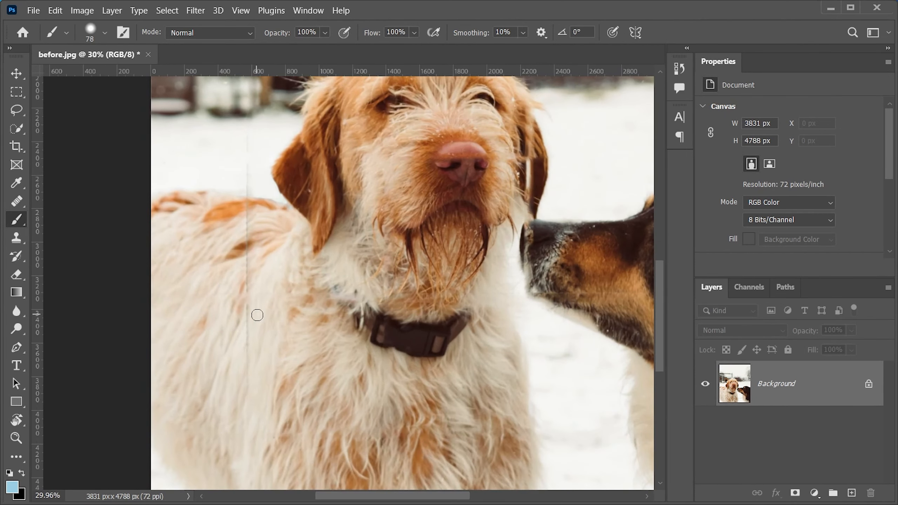
pyautogui.scroll(1, 246, 392)
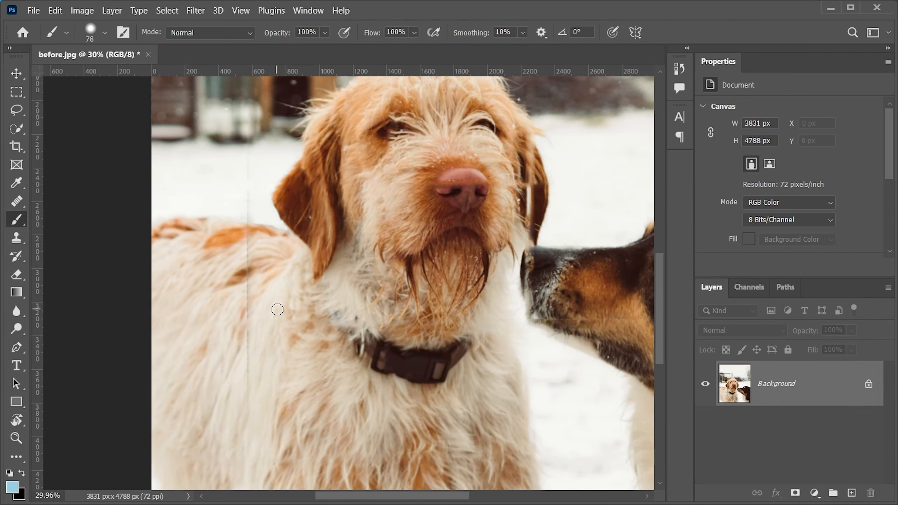
pyautogui.press('d')
pyautogui.press('q')
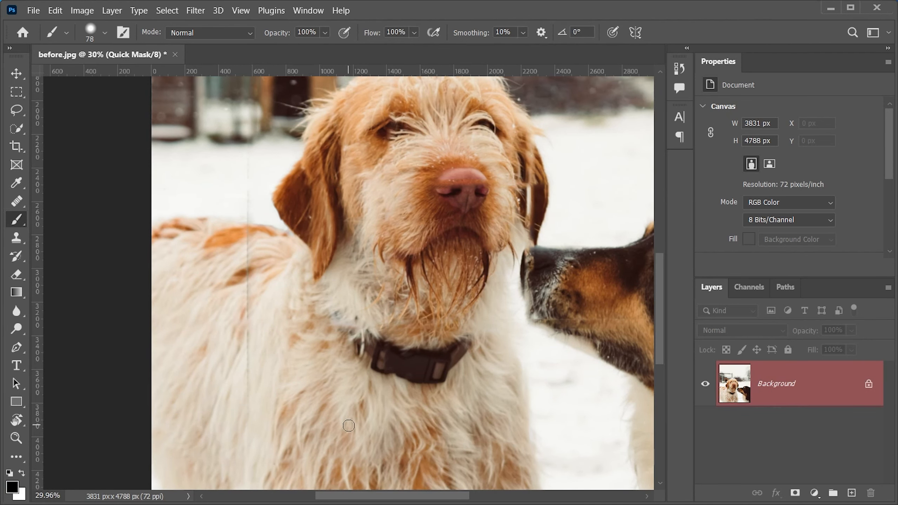
pyautogui.scroll(-1, 248, 403)
pyautogui.click(249, 403)
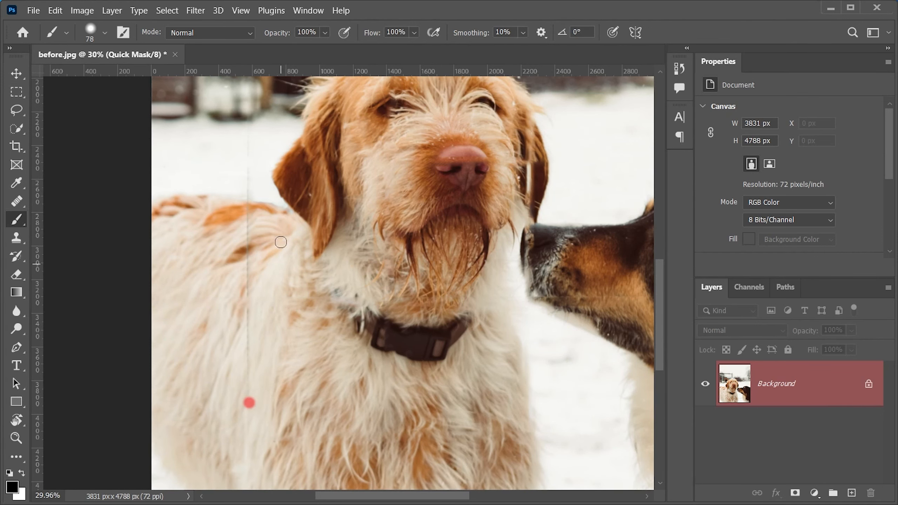
pyautogui.scroll(4, 280, 240)
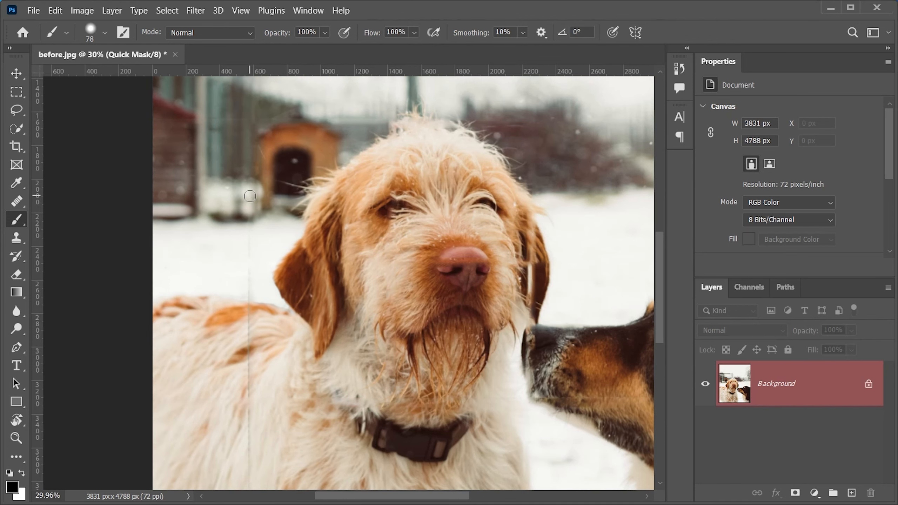
pyautogui.keyDown('shift'); pyautogui.click(249, 196); pyautogui.keyUp('shift')
# Mask the faint horizontal line left in the sky with a straight stroke reaching the image's right edge
pyautogui.scroll(-1, 249, 195)
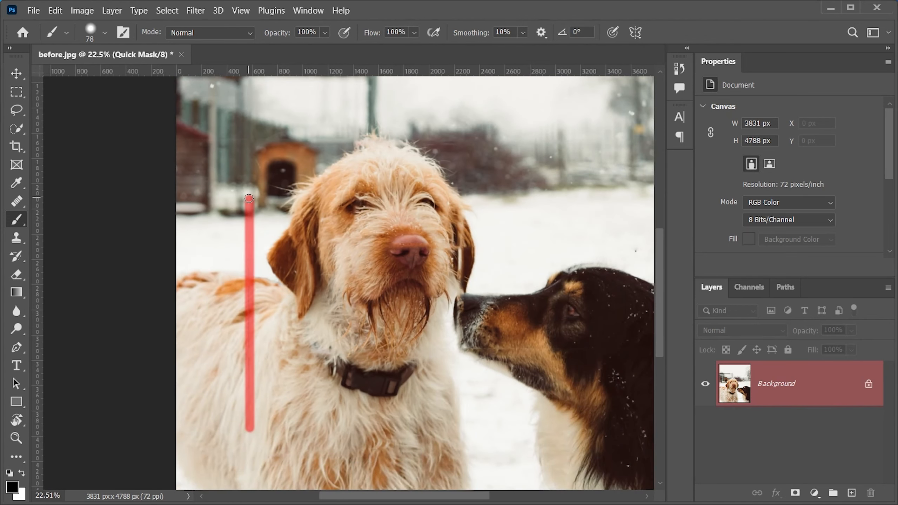
pyautogui.scroll(-1, 249, 197)
pyautogui.scroll(-2, 249, 199)
pyautogui.scroll(1, 373, 354)
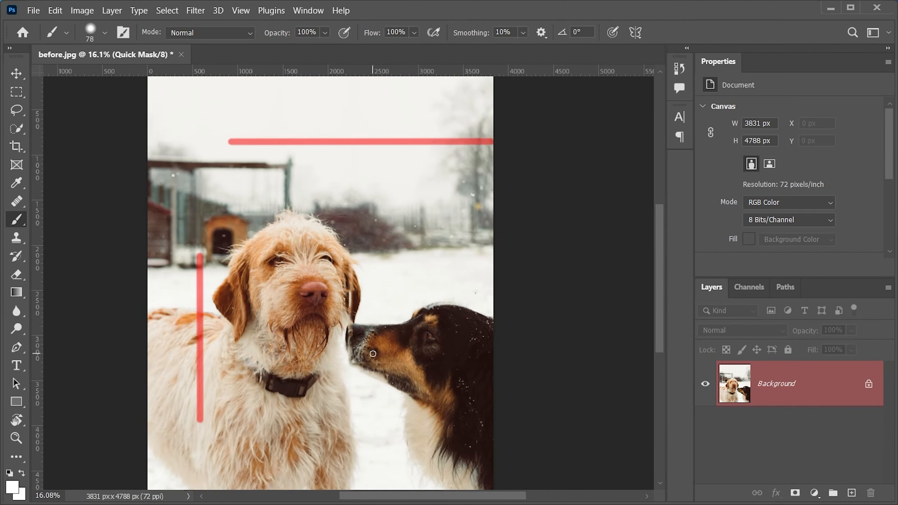
# Exit Quick Mask mode and invert the selection to select only the two painted strips
pyautogui.press('q')
pyautogui.scroll(-1, 373, 353)
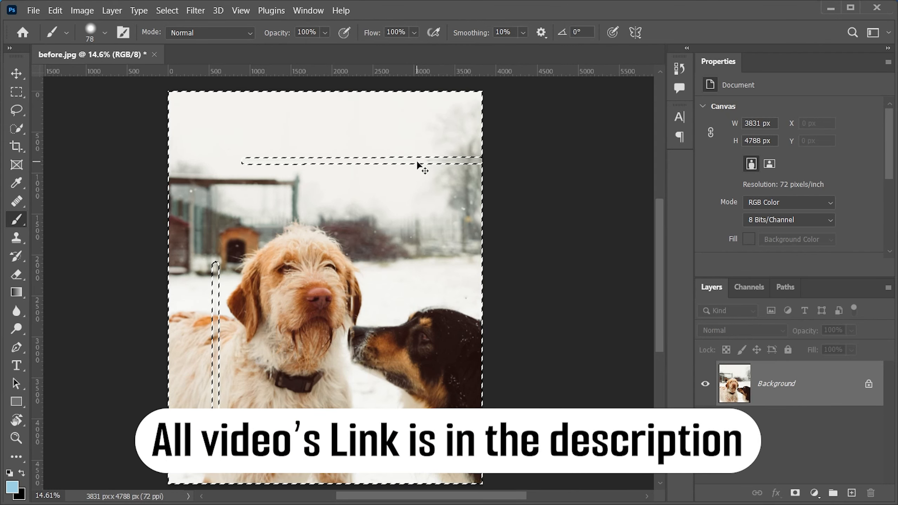
pyautogui.hotkey('ctrl', 'shift', 'i')
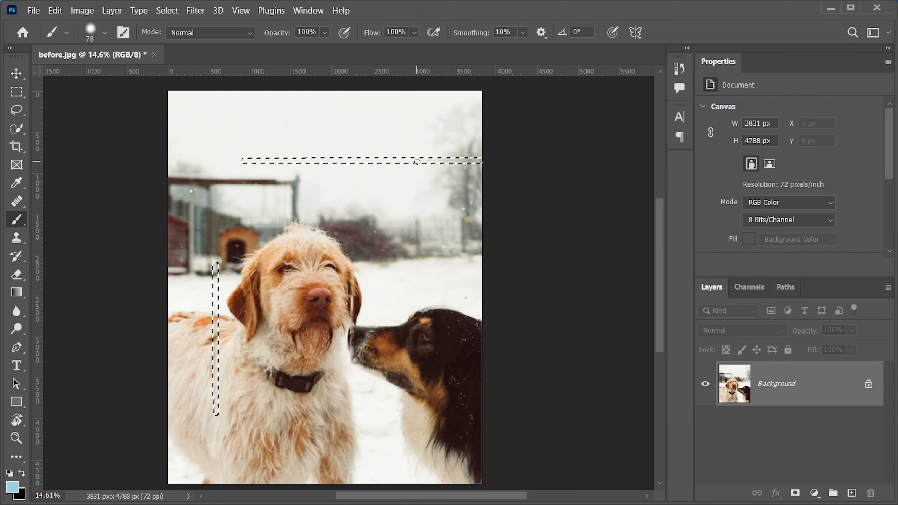
pyautogui.click(179, 10)
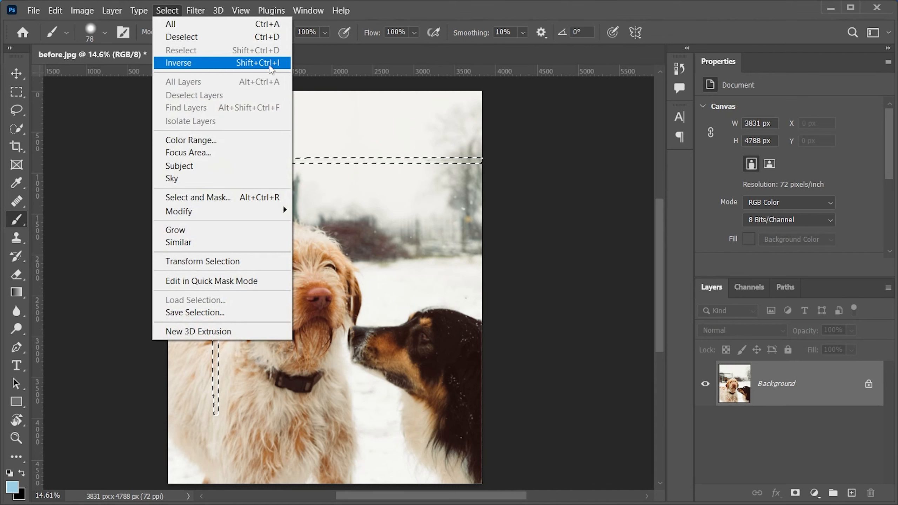
pyautogui.click(266, 67)
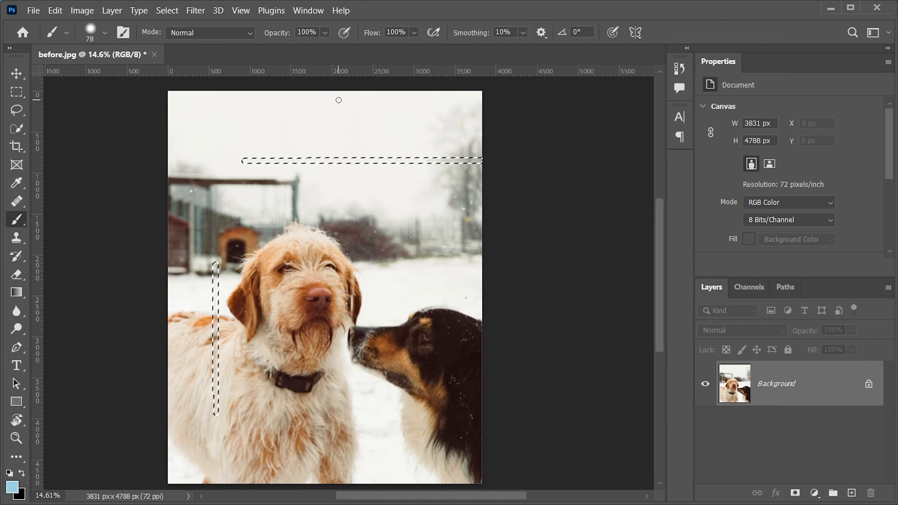
# Fill the two selected strips using Content-Aware with Color Adaptation, Normal mode and 100% opacity, and deselect
pyautogui.hotkey('shift', 'BackSpace')
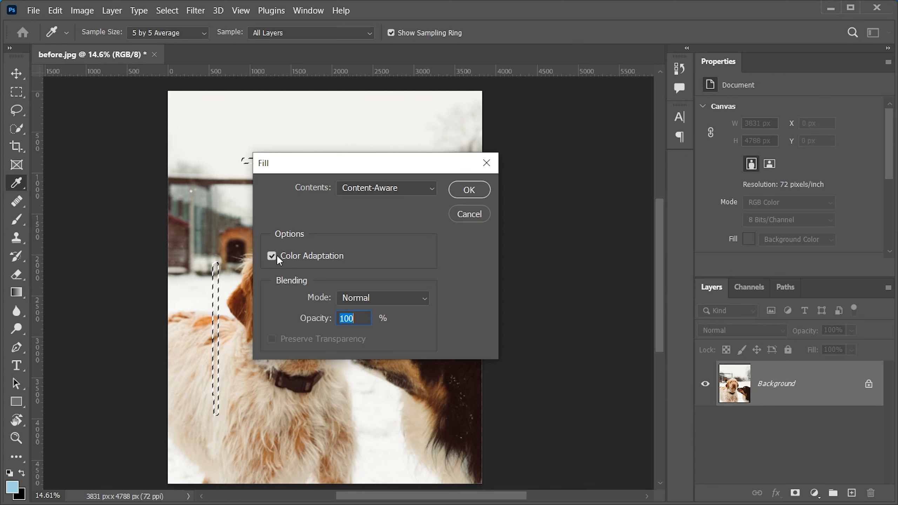
pyautogui.click(469, 190)
pyautogui.press('b')
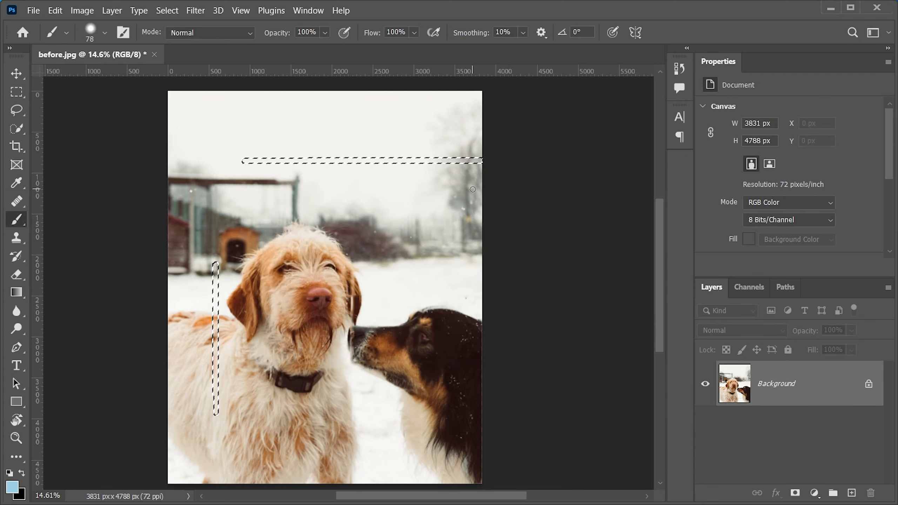
pyautogui.hotkey('ctrl', 'd')
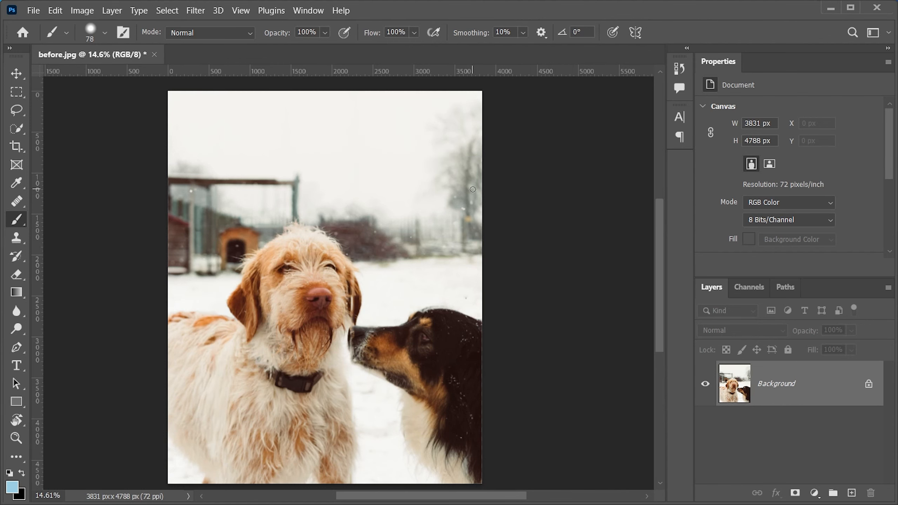
# Add a new empty layer above the photo for retouching and activate the Healing Brush Tool
pyautogui.scroll(-1, 464, 176)
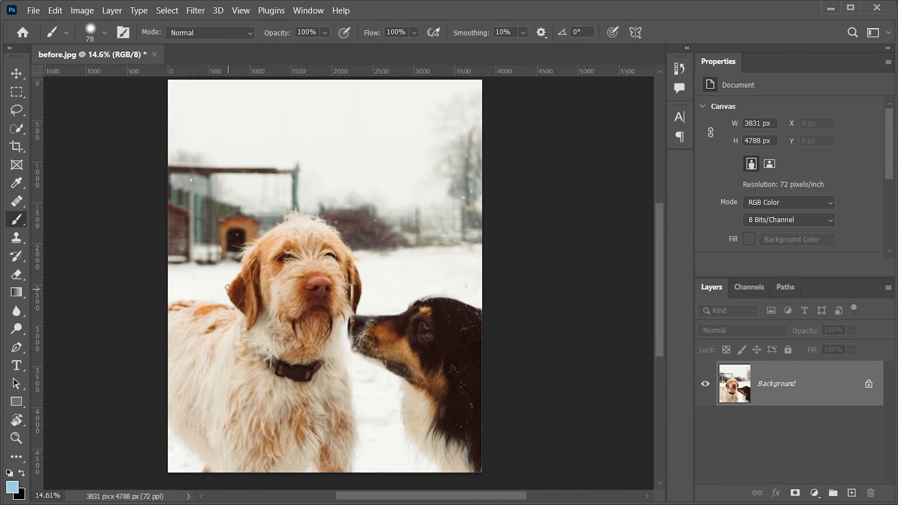
pyautogui.scroll(5, 358, 327)
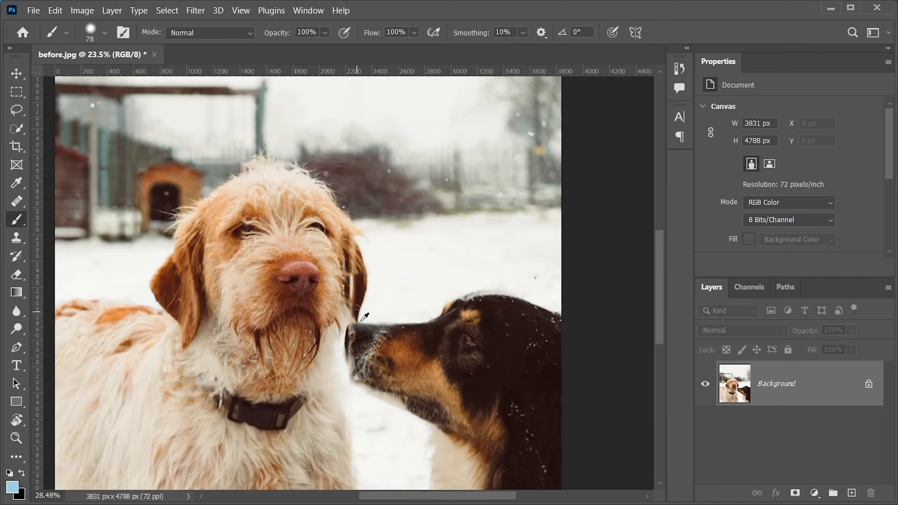
pyautogui.scroll(2, 362, 343)
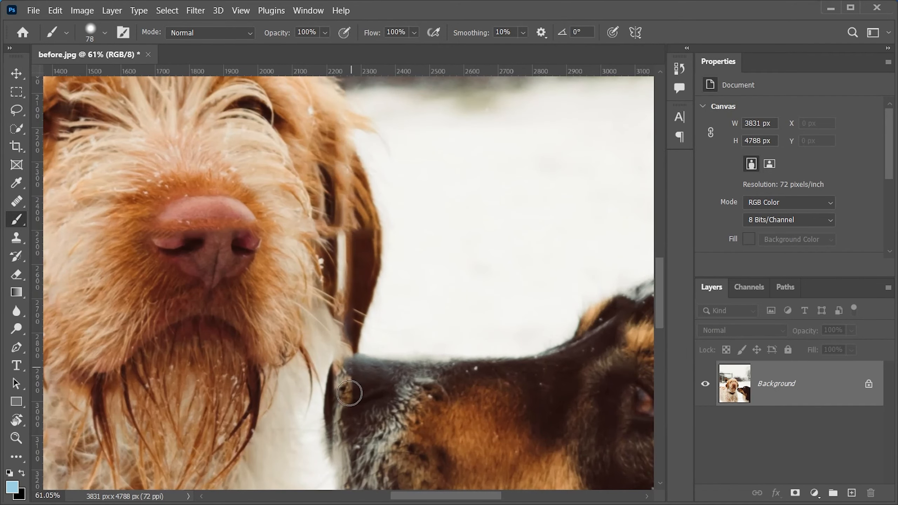
pyautogui.scroll(-3, 348, 406)
pyautogui.scroll(-1, 348, 406)
pyautogui.click(852, 493)
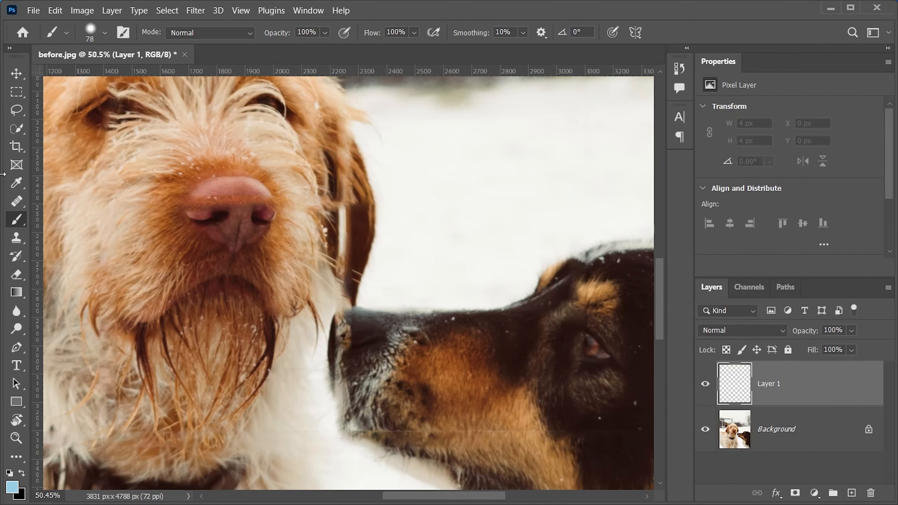
pyautogui.click(16, 203)
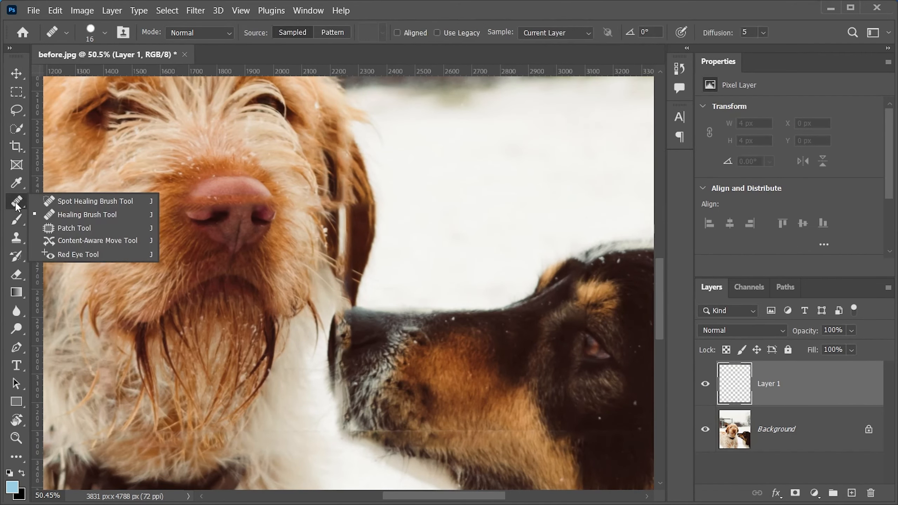
pyautogui.click(104, 216)
# Try a healing stroke on the dark dog's muzzle tip and set the Healing Brush to sample Current & Below
pyautogui.scroll(4, 443, 361)
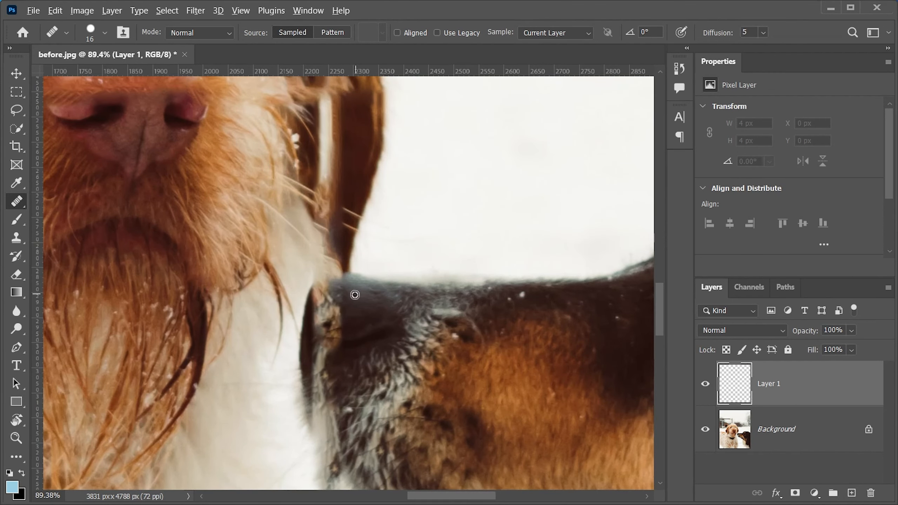
pyautogui.keyDown('alt'); pyautogui.click(355, 294); pyautogui.keyUp('alt')
pyautogui.moveTo(346, 283)
pyautogui.mouseDown()
pyautogui.moveTo(312, 292)
pyautogui.moveTo(308, 319)
pyautogui.moveTo(333, 304)
pyautogui.mouseUp()
pyautogui.click(540, 31)
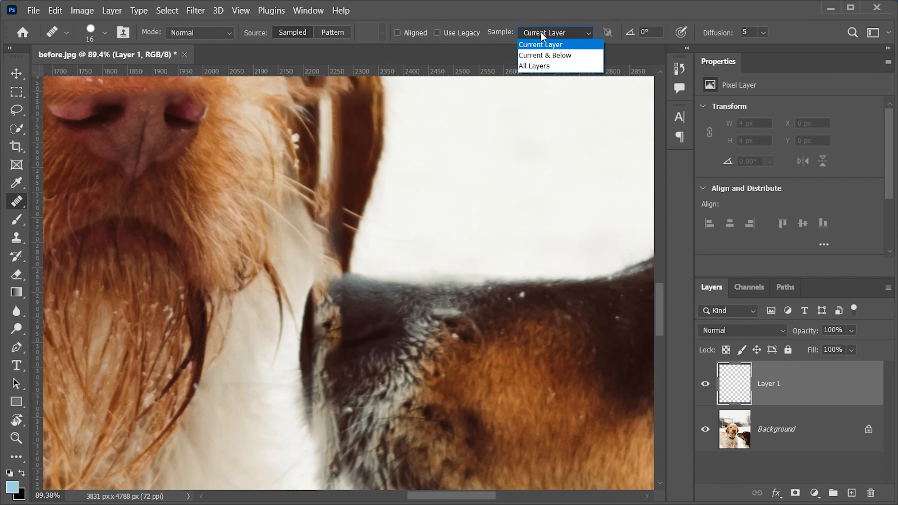
pyautogui.click(535, 61)
pyautogui.scroll(-1, 357, 271)
# Heal the vertical wire trace on the dark dog's muzzle tip from nearby dark fur, using 25 px and 37 px brushes
pyautogui.press(']')
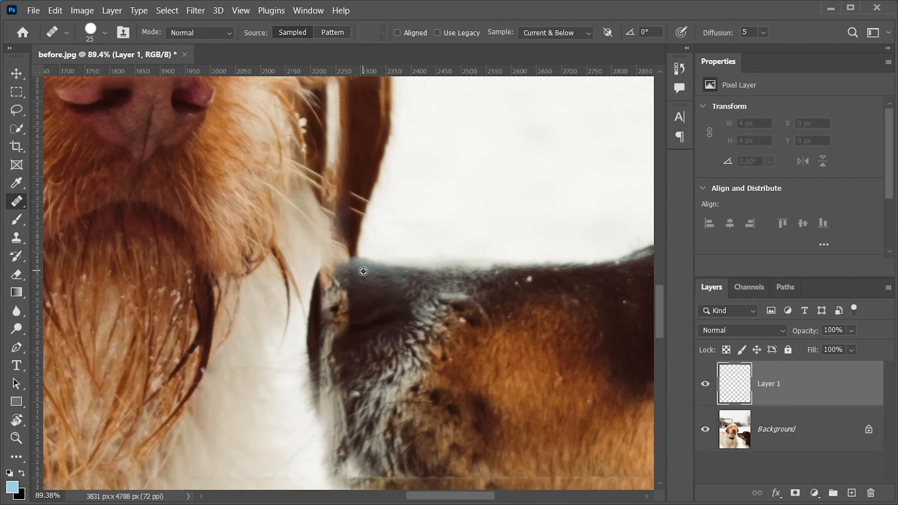
pyautogui.moveTo(357, 270)
pyautogui.mouseDown()
pyautogui.moveTo(345, 268)
pyautogui.moveTo(323, 286)
pyautogui.moveTo(361, 291)
pyautogui.mouseUp()
pyautogui.keyDown('alt'); pyautogui.click(368, 316); pyautogui.keyUp('alt')
pyautogui.moveTo(341, 323)
pyautogui.mouseDown()
pyautogui.moveTo(333, 312)
pyautogui.moveTo(323, 321)
pyautogui.moveTo(328, 370)
pyautogui.mouseUp()
pyautogui.keyDown('alt'); pyautogui.rightClick(374, 283); pyautogui.keyUp('alt')
pyautogui.keyDown('alt'); pyautogui.click(376, 306); pyautogui.keyUp('alt')
pyautogui.moveTo(380, 350); pyautogui.dragTo(376, 280)
pyautogui.moveTo(318, 331); pyautogui.dragTo(326, 396)
pyautogui.keyDown('alt'); pyautogui.click(396, 348); pyautogui.keyUp('alt')
# Heal the vertical wire trace on the upper part of the light dog's ear beside the dark dog with the 37 px brush
pyautogui.scroll(-9, 391, 350)
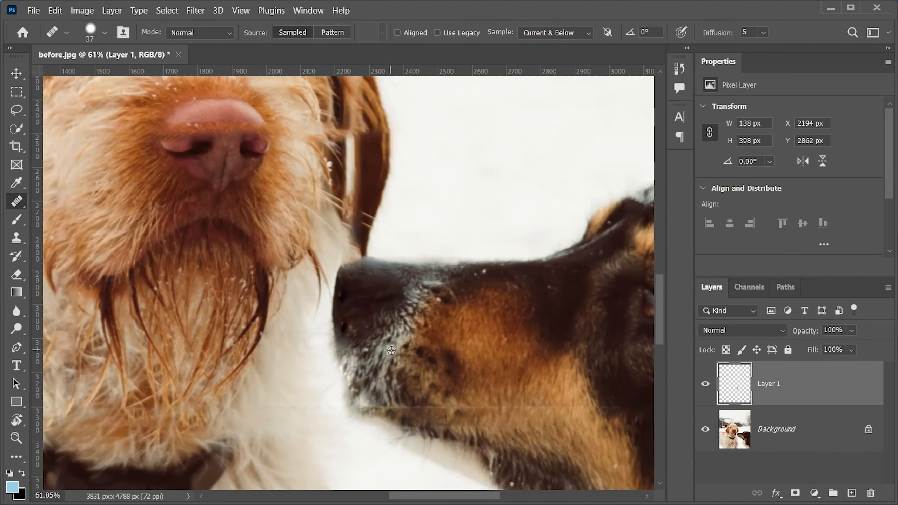
pyautogui.scroll(2, 382, 305)
pyautogui.scroll(2, 378, 213)
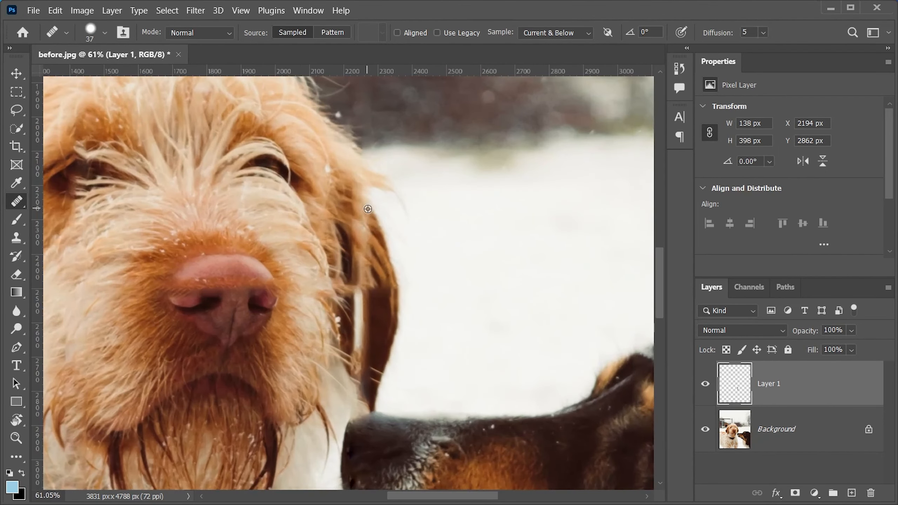
pyautogui.moveTo(360, 217)
pyautogui.mouseDown()
pyautogui.moveTo(348, 239)
pyautogui.moveTo(347, 311)
pyautogui.mouseUp()
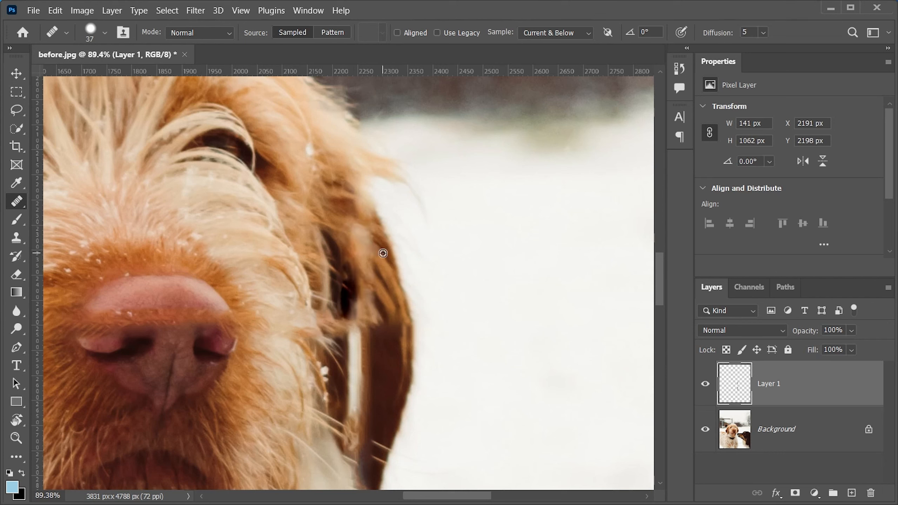
pyautogui.moveTo(377, 244); pyautogui.dragTo(376, 237)
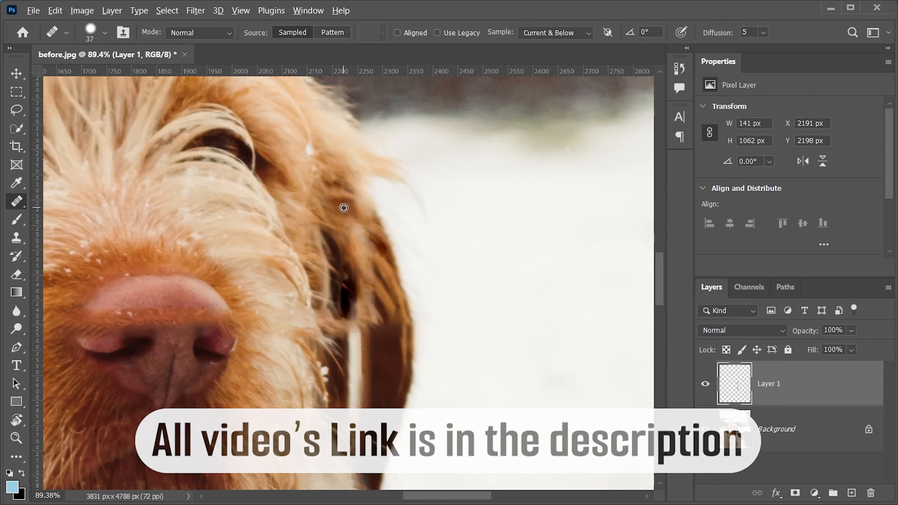
pyautogui.scroll(2, 372, 199)
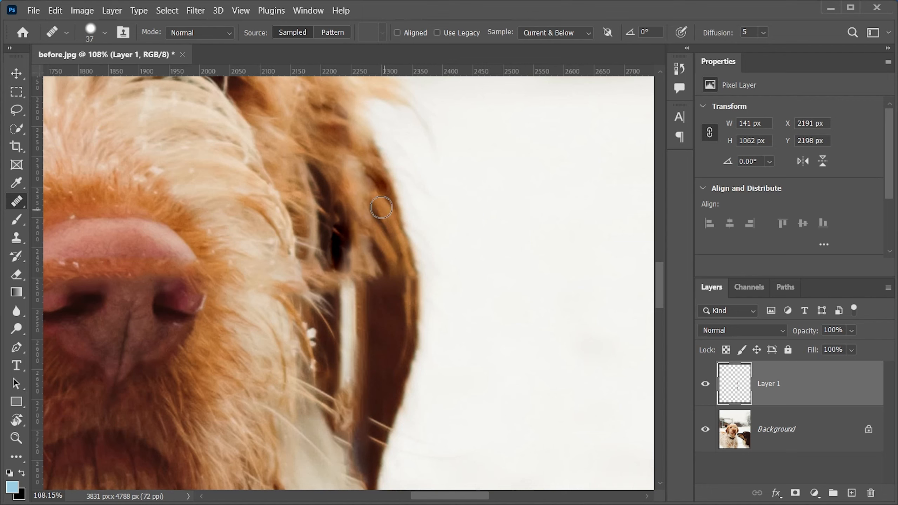
pyautogui.moveTo(362, 182); pyautogui.dragTo(350, 164)
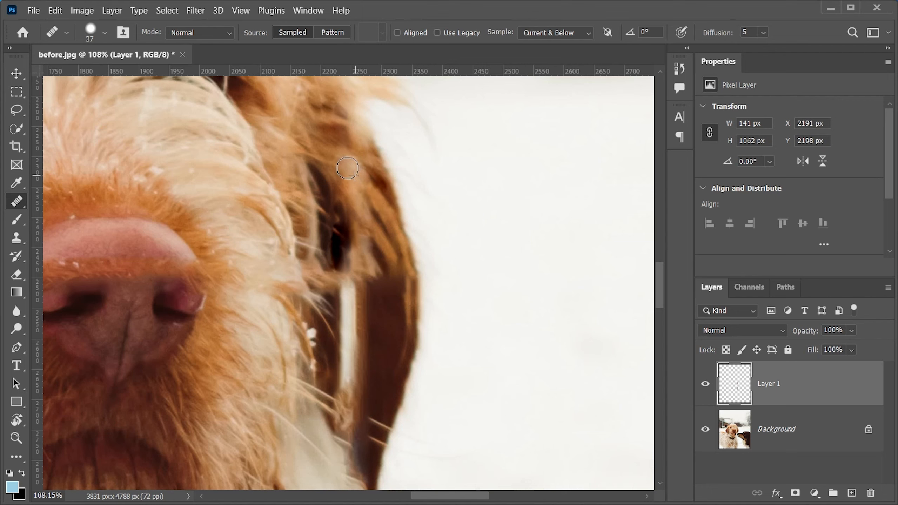
# Heal the pale vertical strip on the lower part of that ear, sampling from the dark brown fur beside it
pyautogui.scroll(-1, 350, 307)
pyautogui.keyDown('alt'); pyautogui.click(382, 293); pyautogui.keyUp('alt')
pyautogui.moveTo(338, 266); pyautogui.dragTo(343, 353)
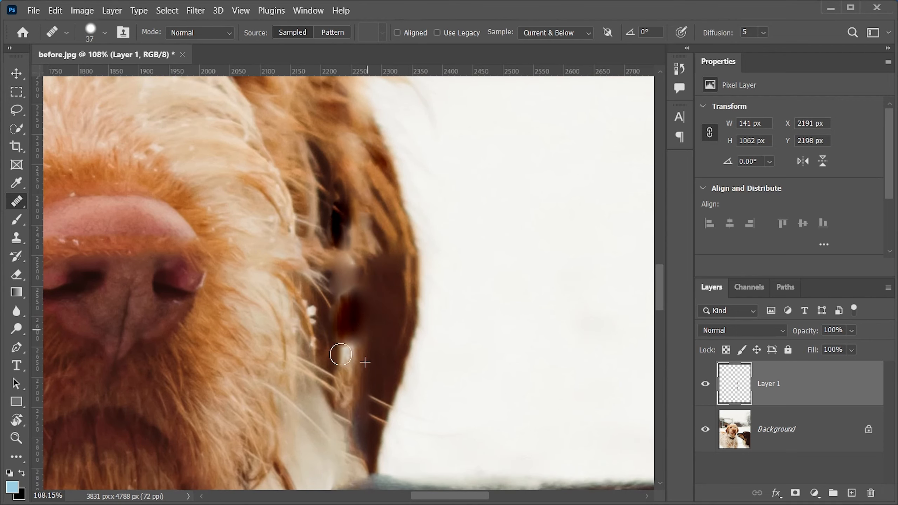
pyautogui.moveTo(361, 323)
pyautogui.mouseDown()
pyautogui.moveTo(361, 393)
pyautogui.moveTo(347, 302)
pyautogui.moveTo(349, 361)
pyautogui.moveTo(369, 343)
pyautogui.mouseUp()
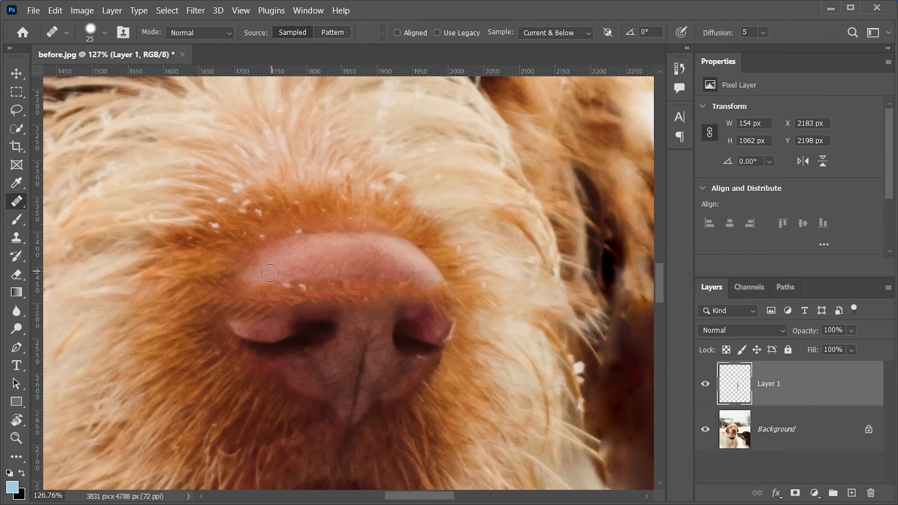
# Heal the fur-coloured band across the light dog's nose with sampled nose texture, enlarging the brush to 45 px
pyautogui.moveTo(270, 273); pyautogui.dragTo(244, 298)
pyautogui.moveTo(424, 274); pyautogui.dragTo(351, 282)
pyautogui.scroll(4, 353, 280)
pyautogui.keyDown('alt'); pyautogui.rightClick(367, 284); pyautogui.keyUp('alt')
pyautogui.keyDown('alt'); pyautogui.click(366, 277); pyautogui.keyUp('alt')
pyautogui.scroll(-1, 447, 348)
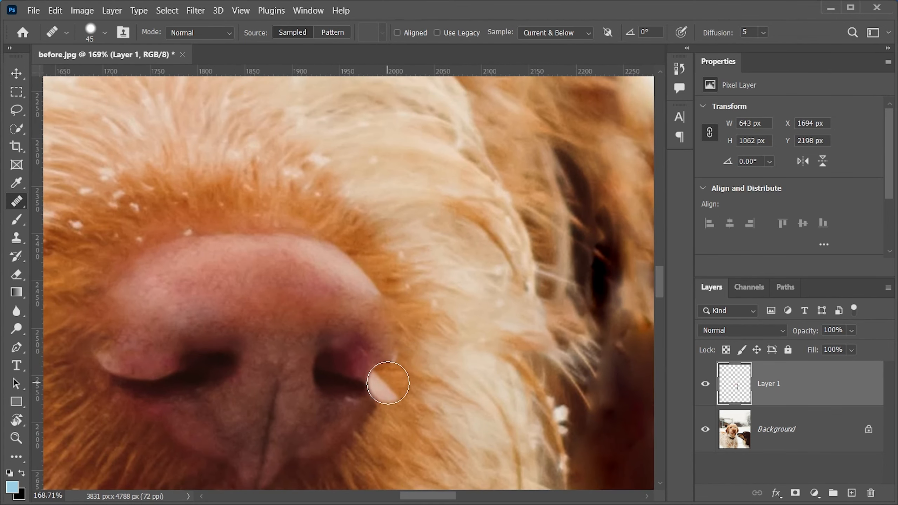
# Sample the nose's upper right edge and set the clone source rotation to 10 degrees after trying 21 and -5.1
pyautogui.keyDown('alt'); pyautogui.click(366, 274); pyautogui.keyUp('alt')
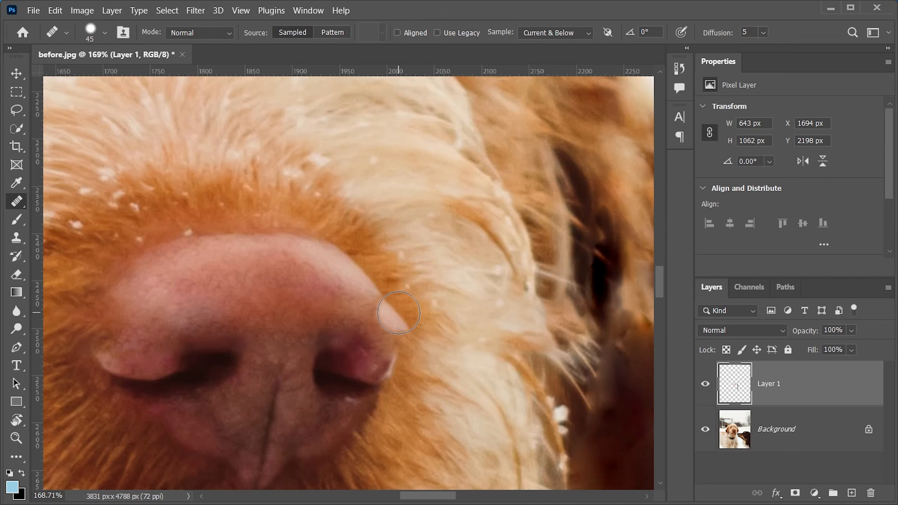
pyautogui.click(315, 11)
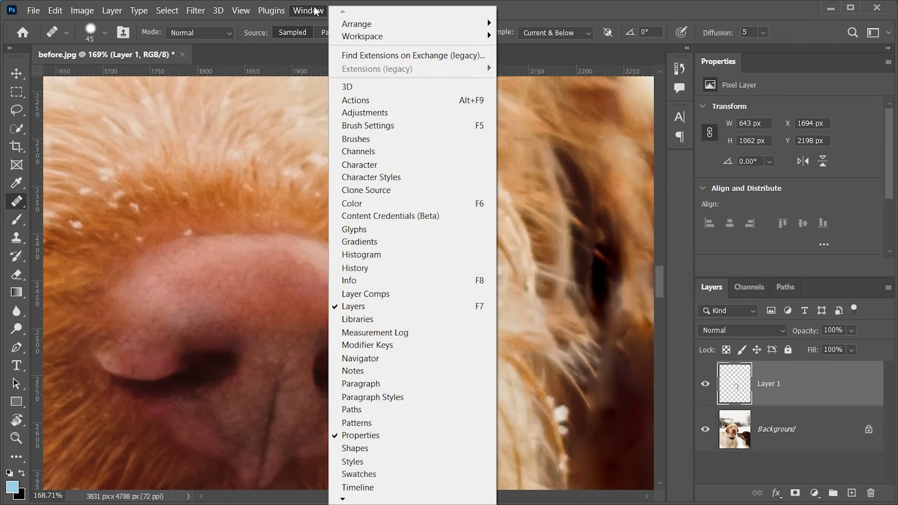
pyautogui.click(367, 191)
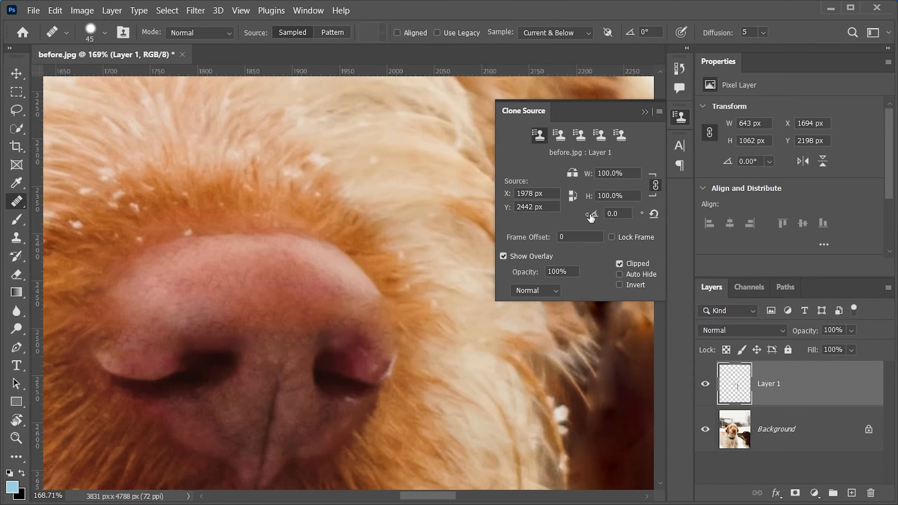
pyautogui.moveTo(591, 216); pyautogui.dragTo(739, 218)
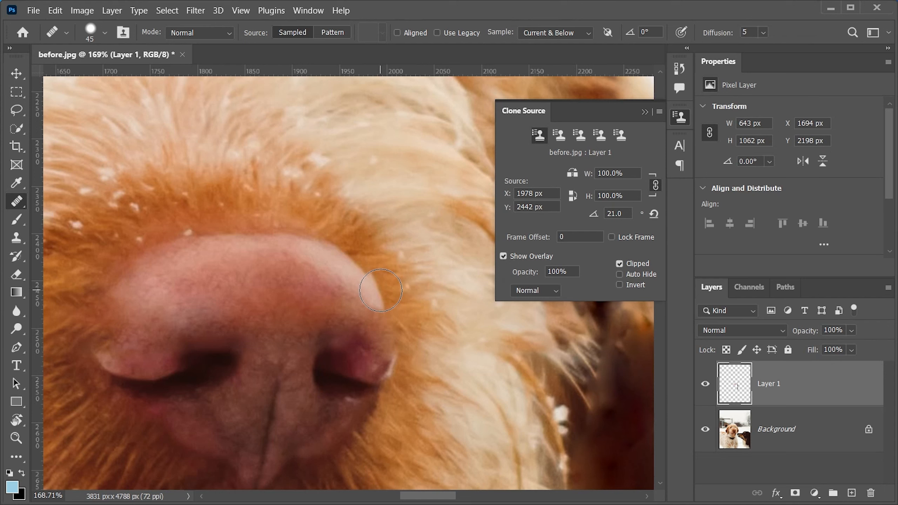
pyautogui.moveTo(593, 213); pyautogui.dragTo(523, 213)
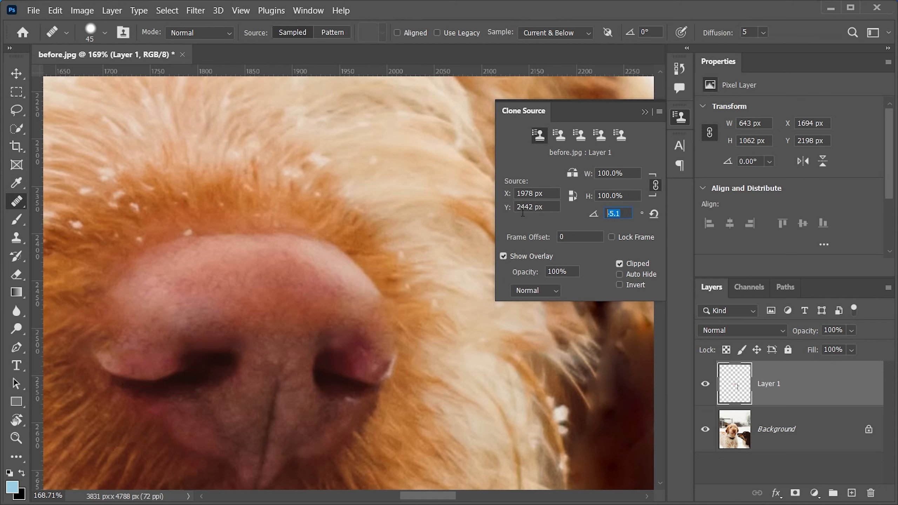
pyautogui.press('Return')
pyautogui.press('Return')
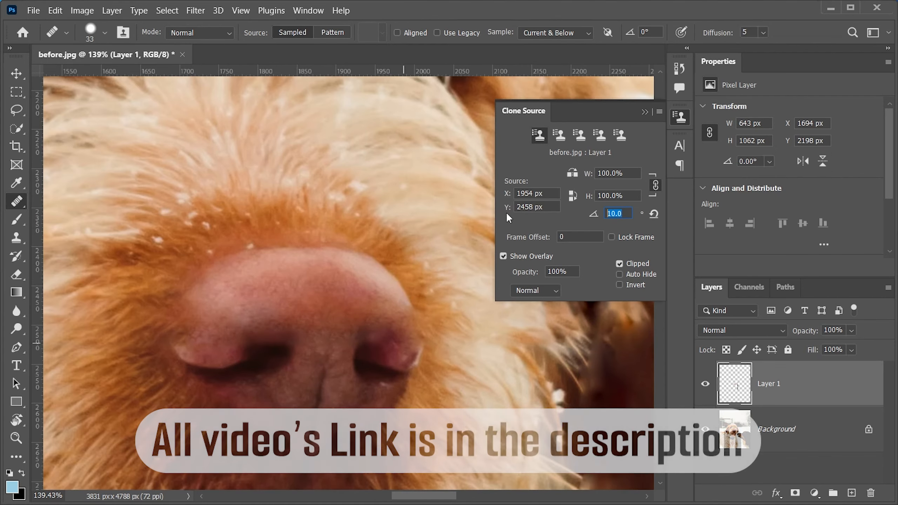
# Reset the clone source rotation to 0 degrees and heal the left edge of the light dog's nose
pyautogui.write('0')
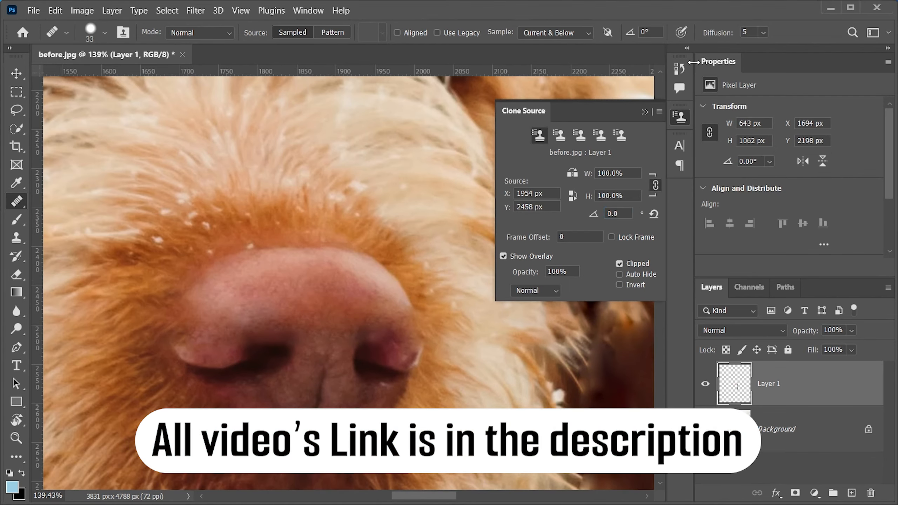
pyautogui.click(644, 112)
pyautogui.scroll(-1, 212, 276)
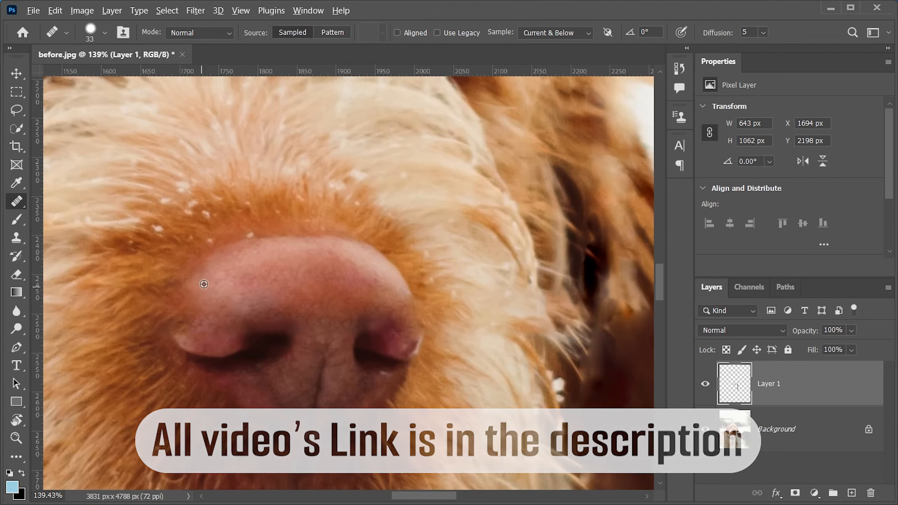
pyautogui.keyDown('alt'); pyautogui.click(203, 291); pyautogui.keyUp('alt')
pyautogui.moveTo(185, 312); pyautogui.dragTo(184, 326)
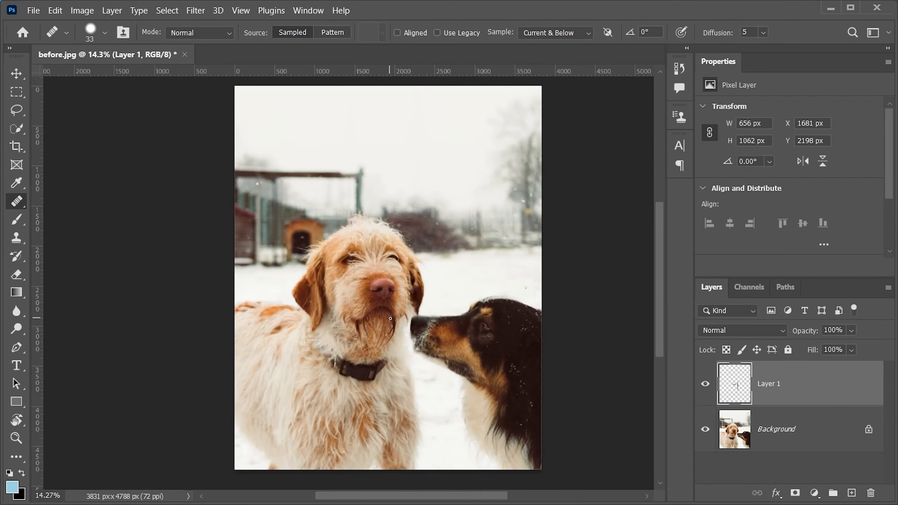
pyautogui.scroll(1, 391, 319)
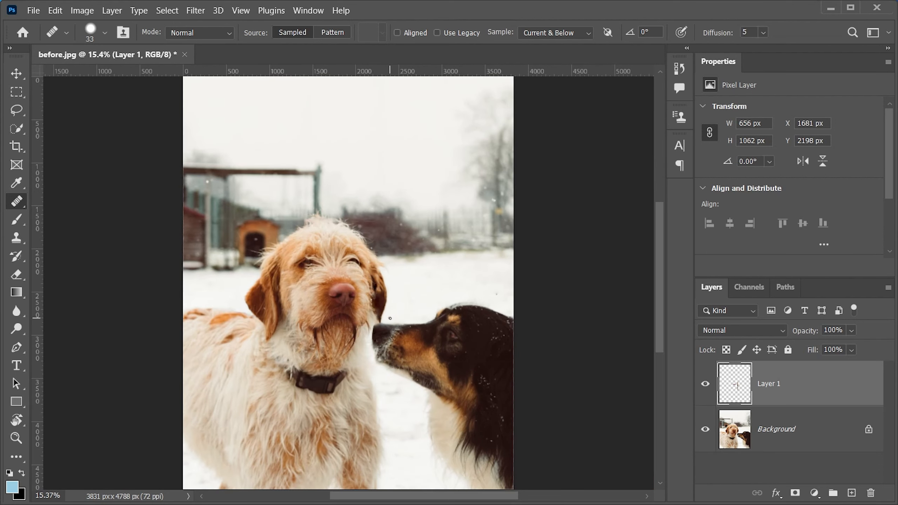